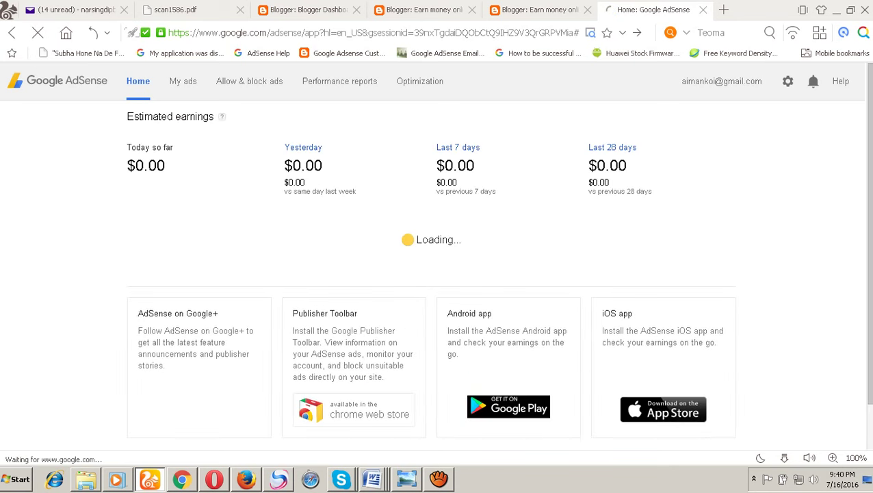
Step: Review the estimated earnings, finalized earnings and performance figures on the AdSense home page
{"action": "scroll", "coordinate": [431, 273], "scroll_direction": "down", "scroll_amount": 3}
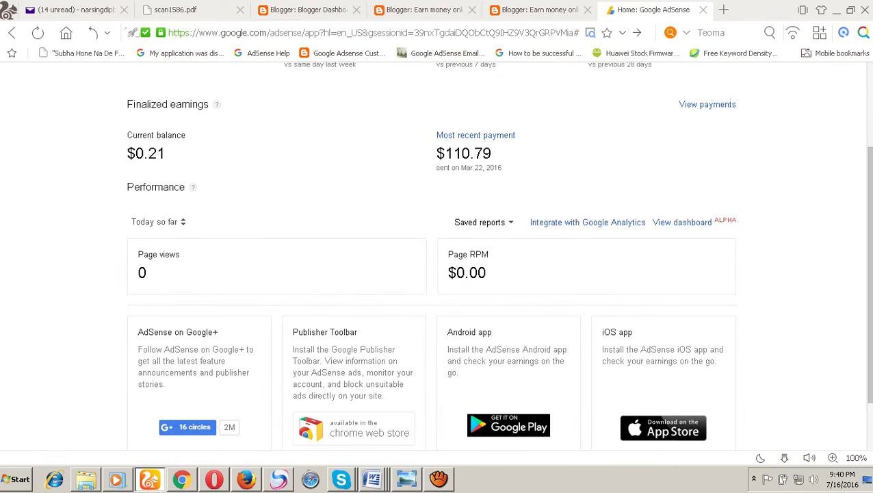
{"action": "scroll", "coordinate": [432, 273], "scroll_direction": "down", "scroll_amount": 2}
{"action": "scroll", "coordinate": [431, 273], "scroll_direction": "up", "scroll_amount": 2}
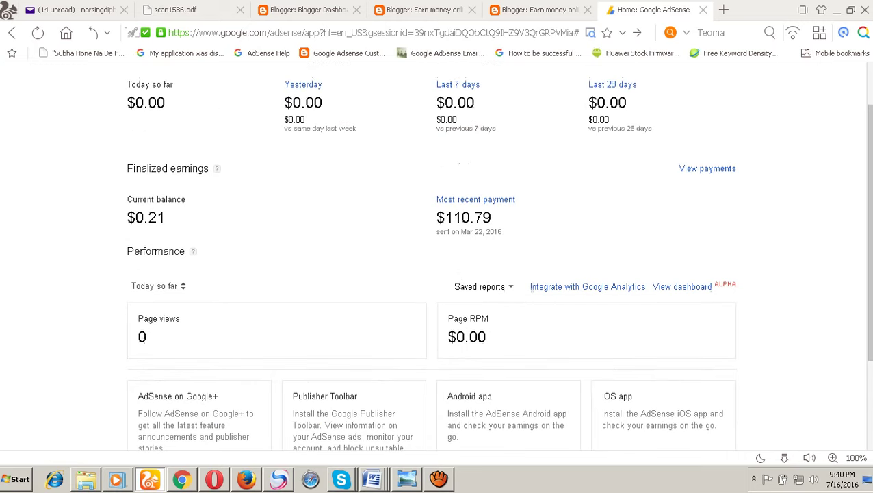
{"action": "scroll", "coordinate": [431, 274], "scroll_direction": "up", "scroll_amount": 1}
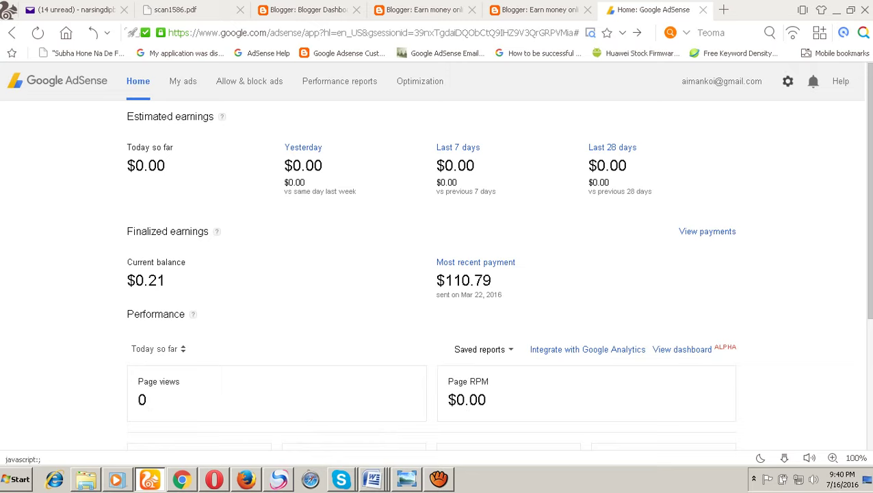
{"action": "left_click", "coordinate": [788, 81]}
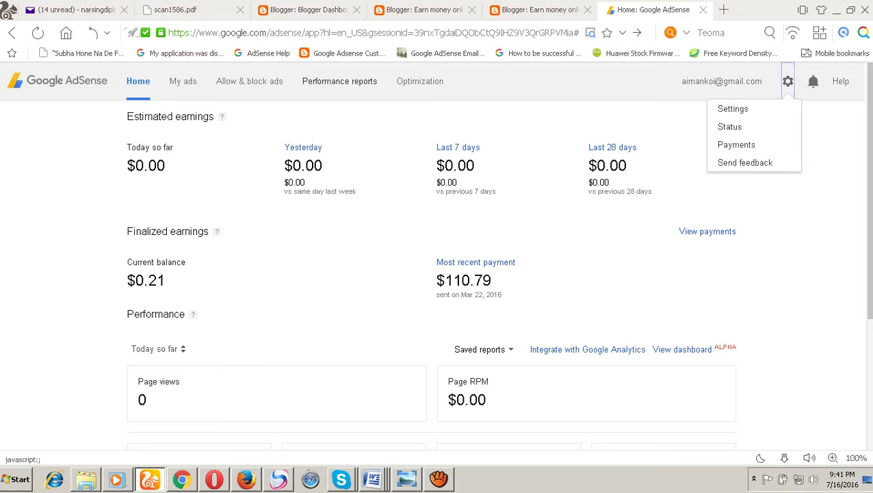
Step: Load the saved all-time history report in the AdSense performance reports and examine its chart and daily table
{"action": "left_click", "coordinate": [340, 81]}
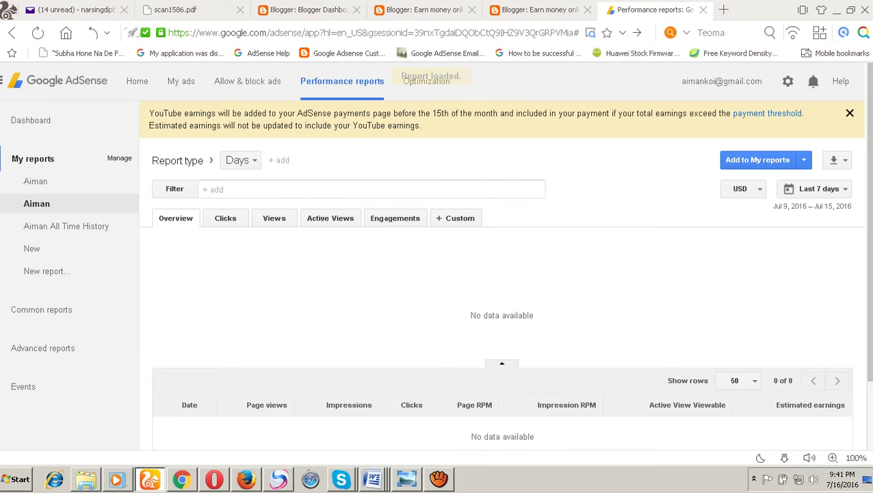
{"action": "left_click", "coordinate": [65, 226]}
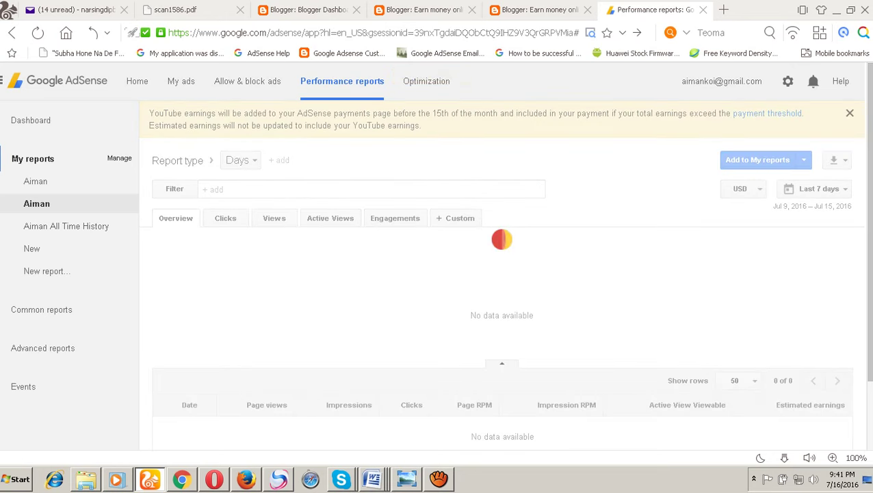
{"action": "scroll", "coordinate": [502, 274], "scroll_direction": "down", "scroll_amount": 1}
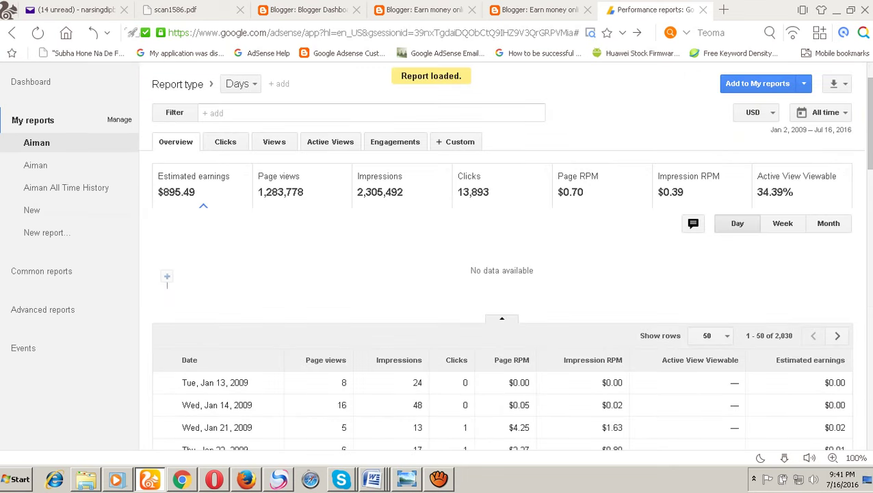
{"action": "scroll", "coordinate": [167, 277], "scroll_direction": "up", "scroll_amount": 1}
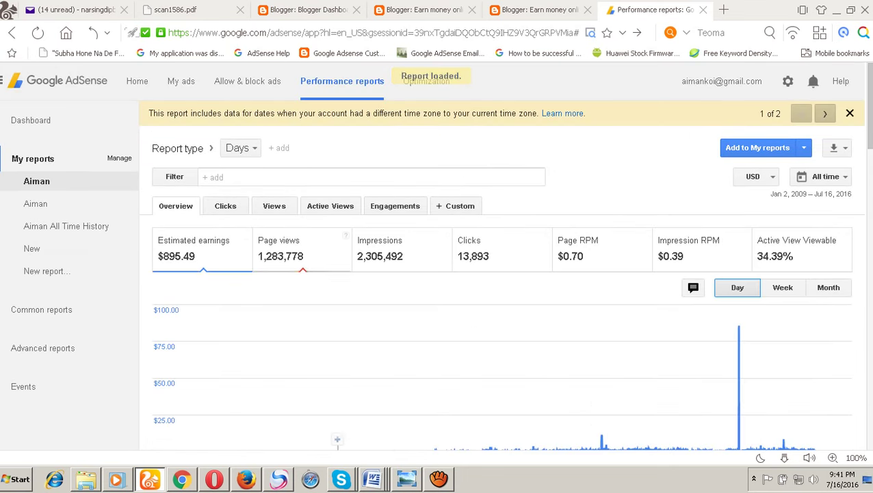
{"action": "left_click_drag", "start_coordinate": [261, 439], "coordinate": [310, 440]}
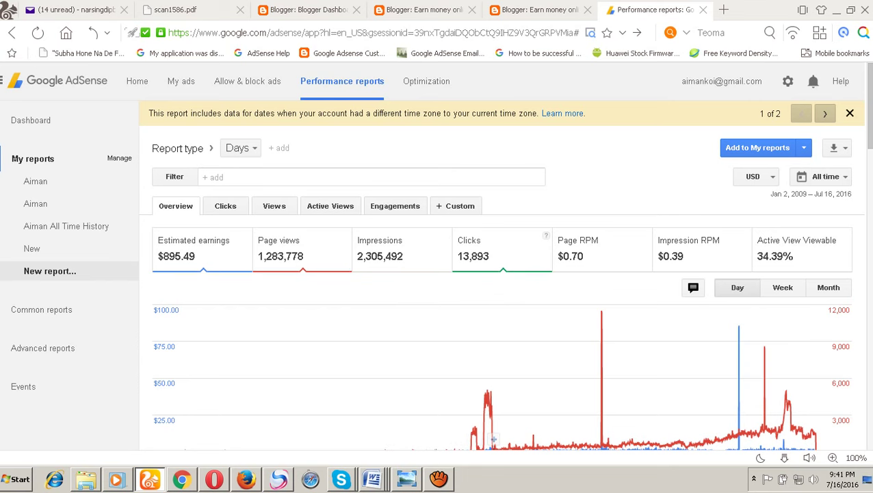
{"action": "scroll", "coordinate": [348, 305], "scroll_direction": "down", "scroll_amount": 4}
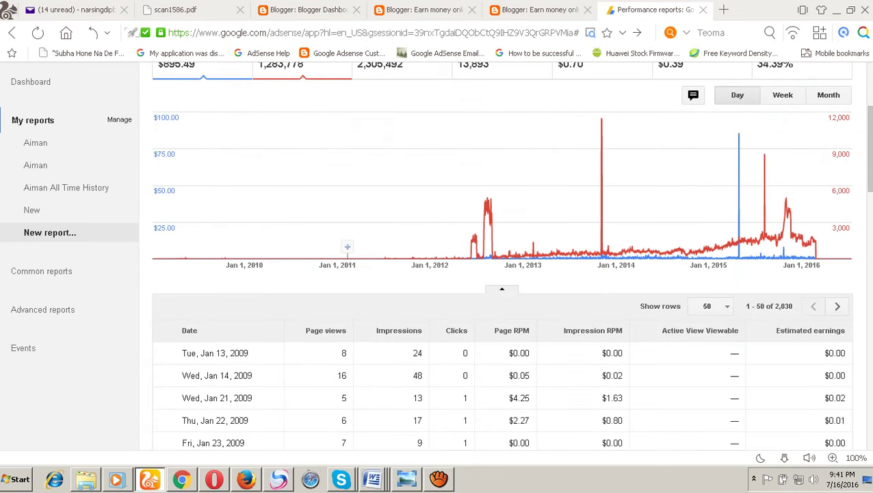
{"action": "scroll", "coordinate": [348, 298], "scroll_direction": "down", "scroll_amount": 2}
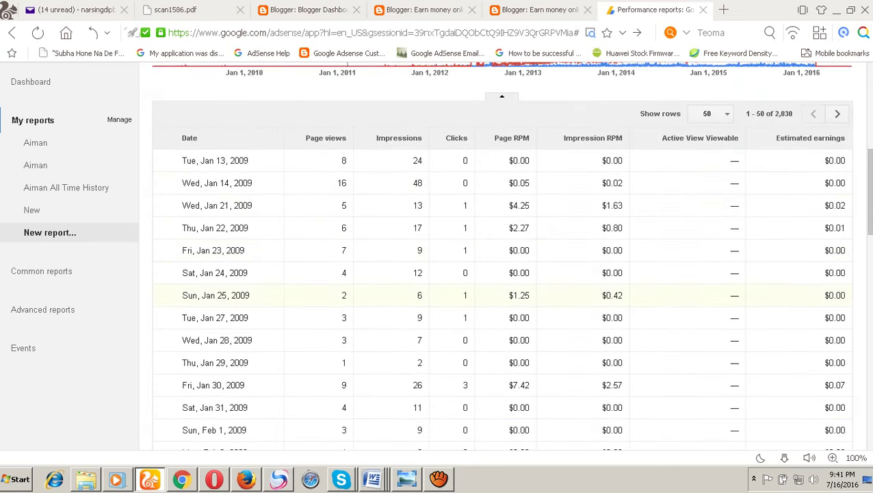
{"action": "scroll", "coordinate": [348, 312], "scroll_direction": "up", "scroll_amount": 4}
{"action": "scroll", "coordinate": [348, 311], "scroll_direction": "up", "scroll_amount": 2}
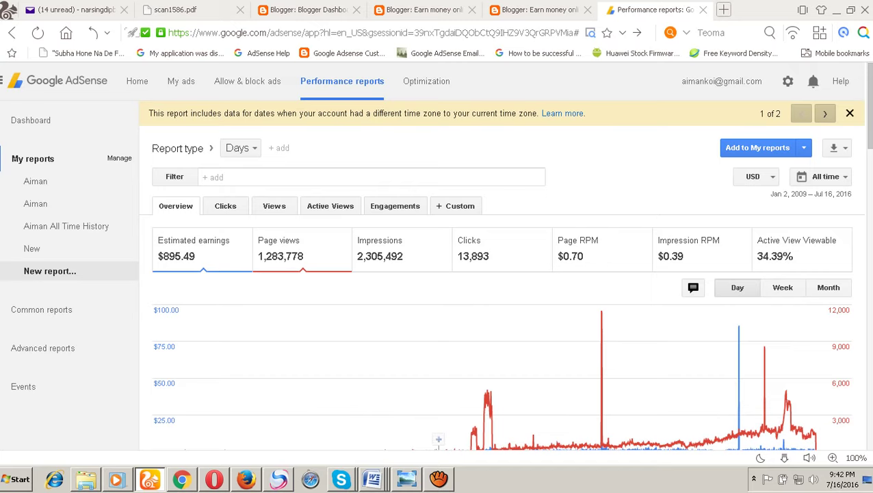
Step: Open the Blogger dashboard in a new browser tab and look over the list of blogs
{"action": "key", "text": "ctrl+t"}
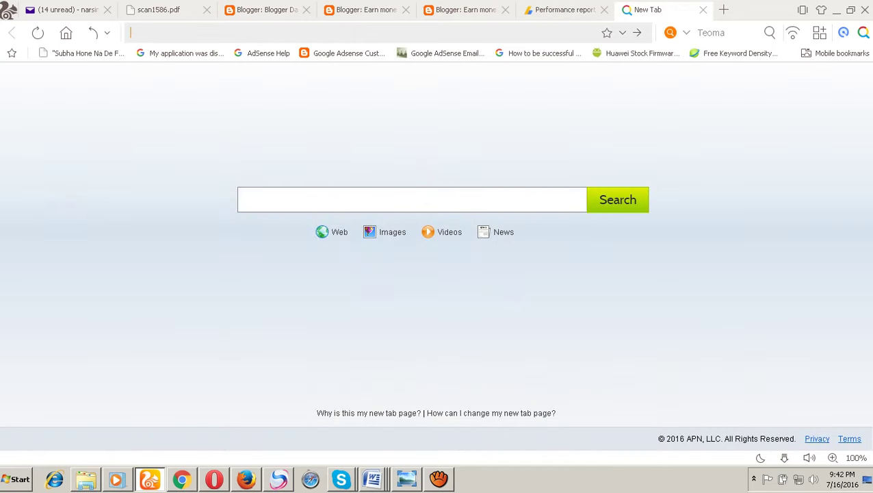
{"action": "type", "text": "blo"}
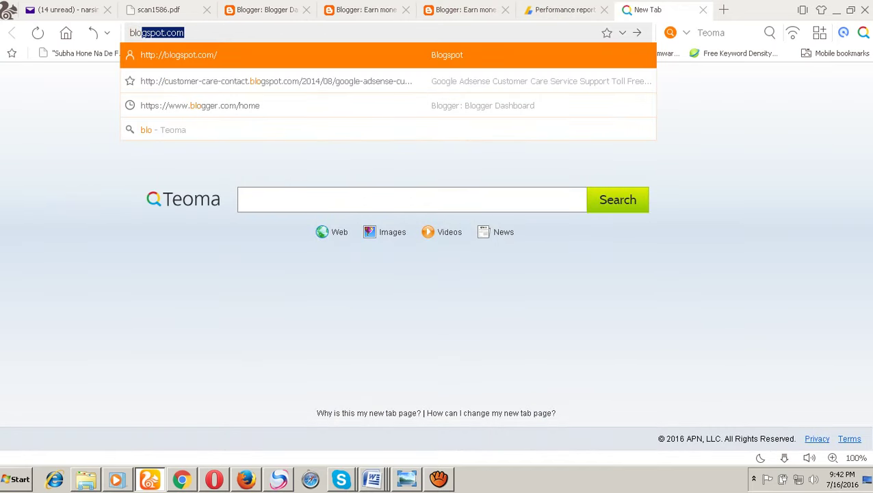
{"action": "type", "text": "gger"}
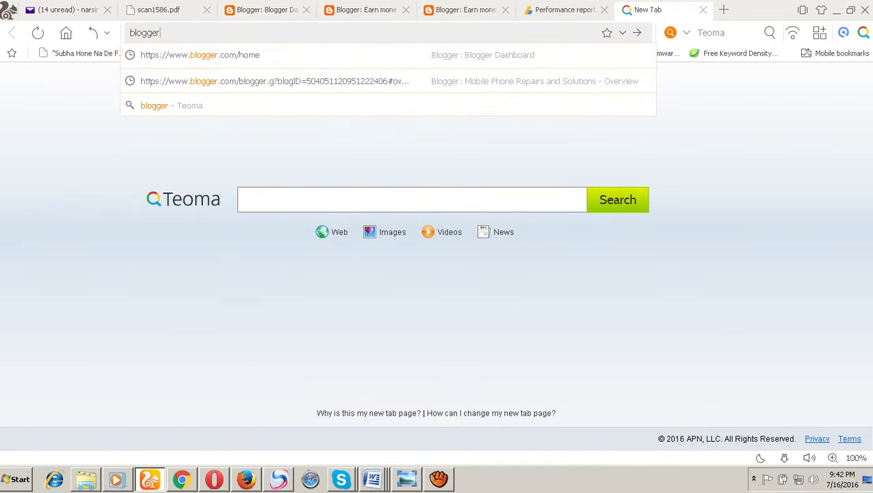
{"action": "key", "text": "ctrl+Return"}
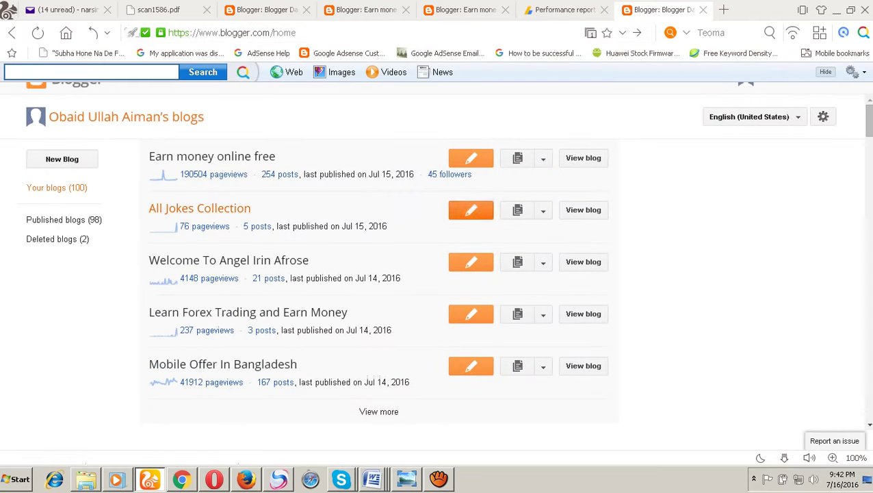
{"action": "scroll", "coordinate": [248, 312], "scroll_direction": "down", "scroll_amount": 2}
{"action": "scroll", "coordinate": [248, 312], "scroll_direction": "up", "scroll_amount": 2}
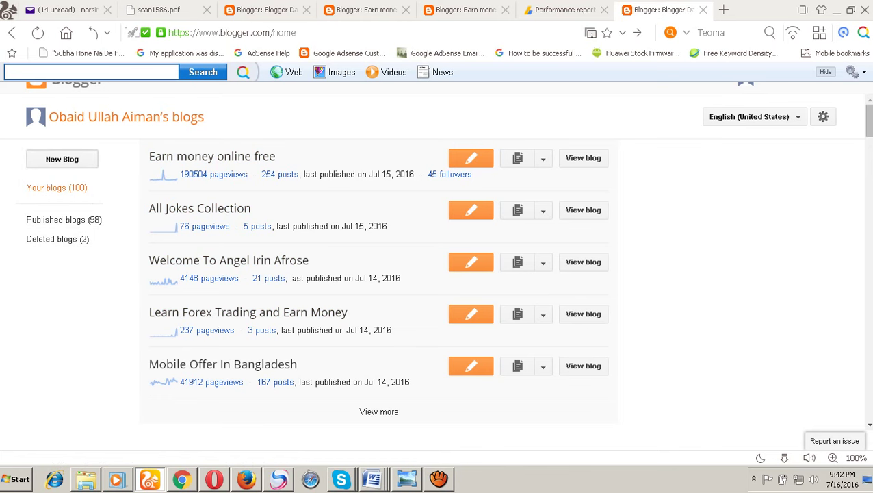
Step: Start creating a new blog and give it the title "This Is A Blog"
{"action": "left_click", "coordinate": [62, 159]}
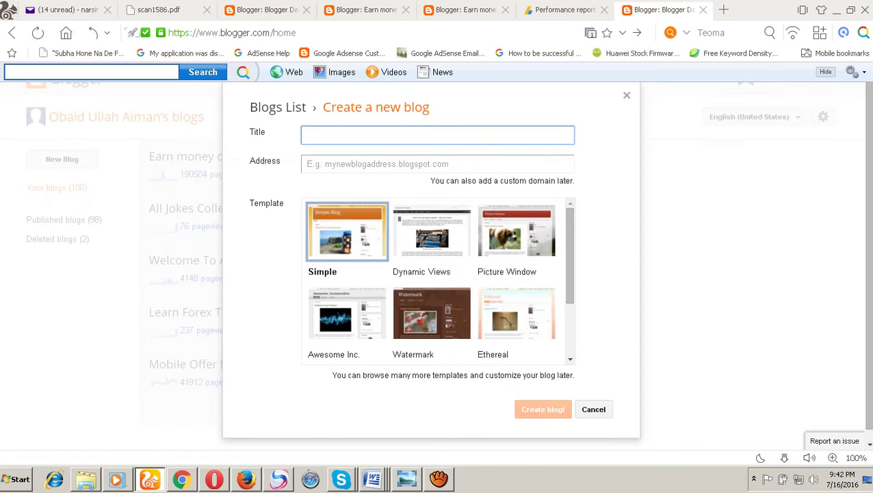
{"action": "type", "text": "A"}
{"action": "key", "text": "BackSpace"}
{"action": "type", "text": "This A"}
{"action": "key", "text": "BackSpace"}
{"action": "key", "text": "BackSpace"}
{"action": "type", "text": "Is A Blog"}
Step: Enter blogmyblog.blogspot.com as the new blog's address and choose the Ethereal template
{"action": "left_click", "coordinate": [307, 163]}
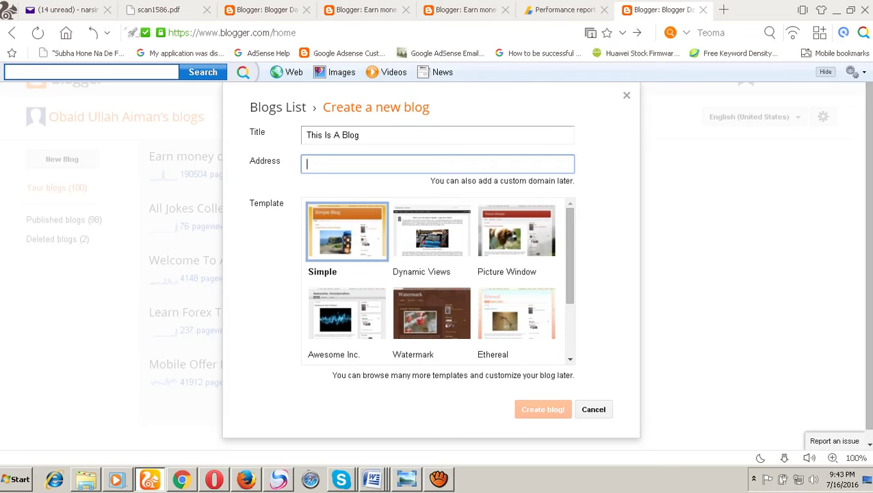
{"action": "type", "text": "blog"}
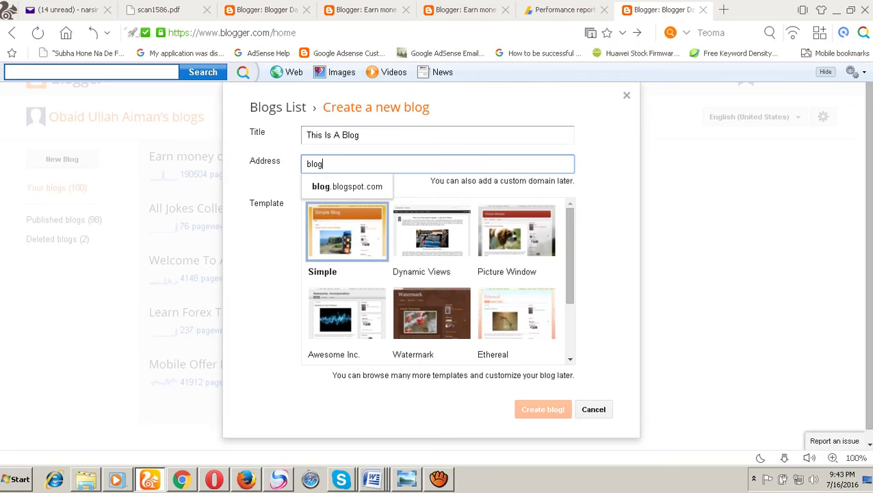
{"action": "type", "text": "myblog"}
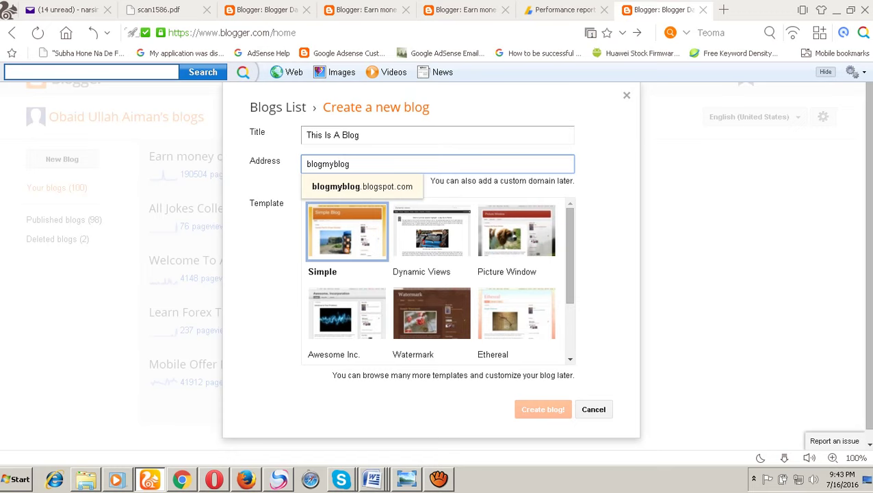
{"action": "key", "text": "Return"}
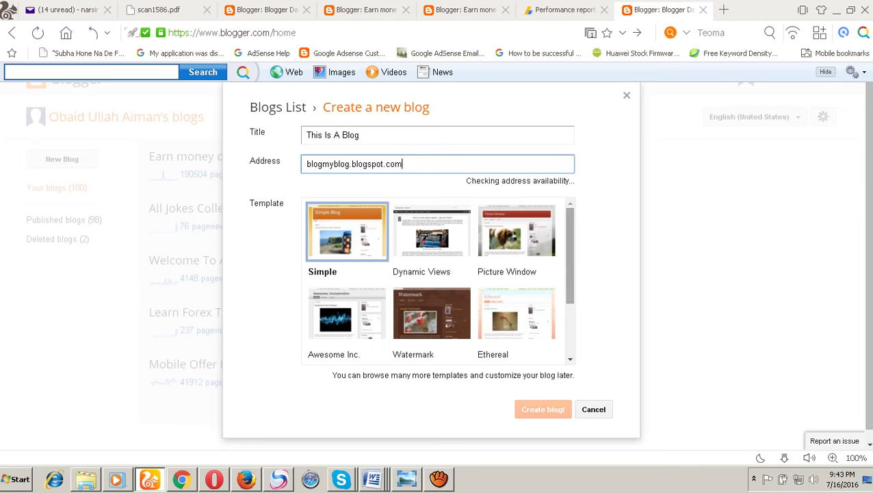
{"action": "mouse_move", "coordinate": [569, 254]}
{"action": "left_mouse_down"}
{"action": "mouse_move", "coordinate": [568, 292]}
{"action": "mouse_move", "coordinate": [569, 254]}
{"action": "left_mouse_up"}
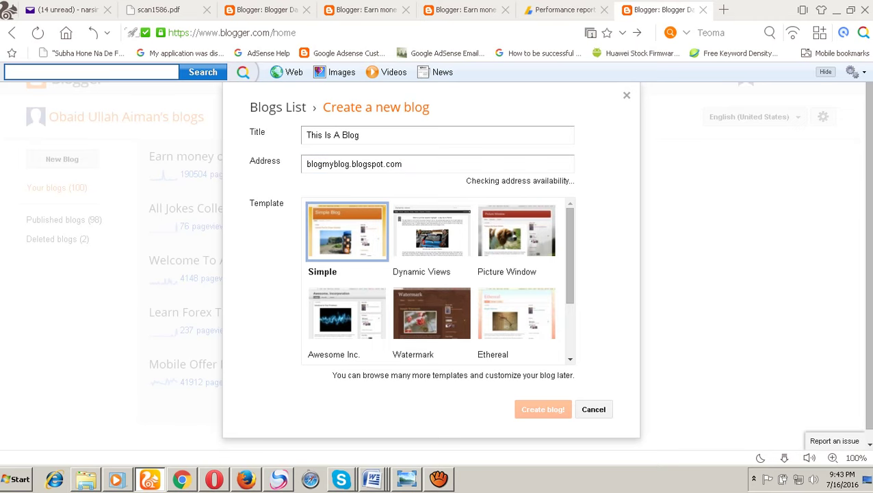
{"action": "left_click", "coordinate": [402, 164]}
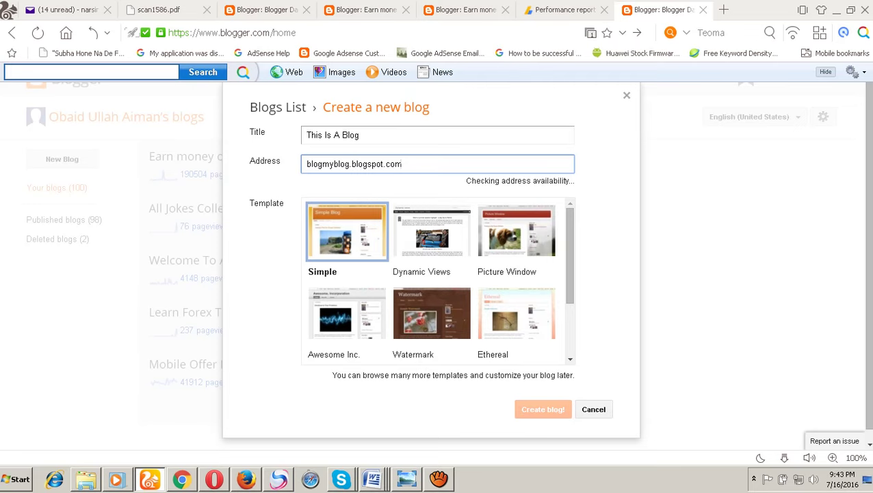
{"action": "left_click", "coordinate": [516, 313]}
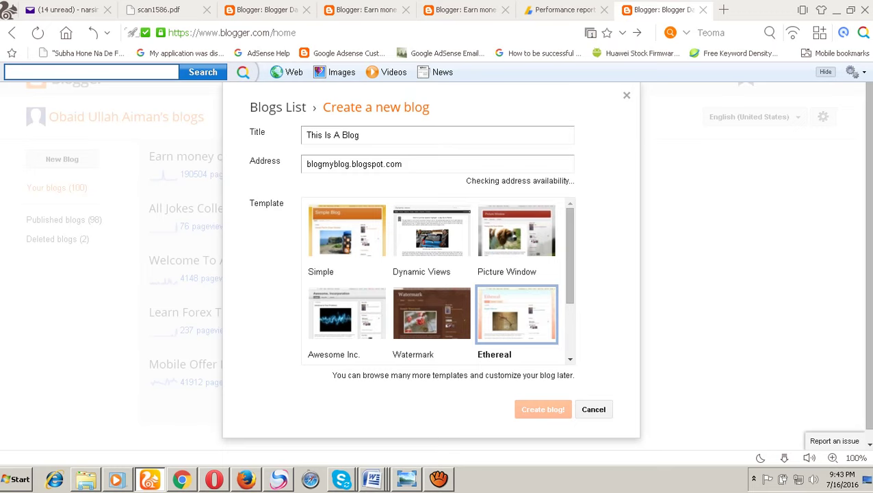
Step: Change the new blog's address to myblogxyz.blogspot.com
{"action": "left_click_drag", "start_coordinate": [323, 164], "coordinate": [306, 164]}
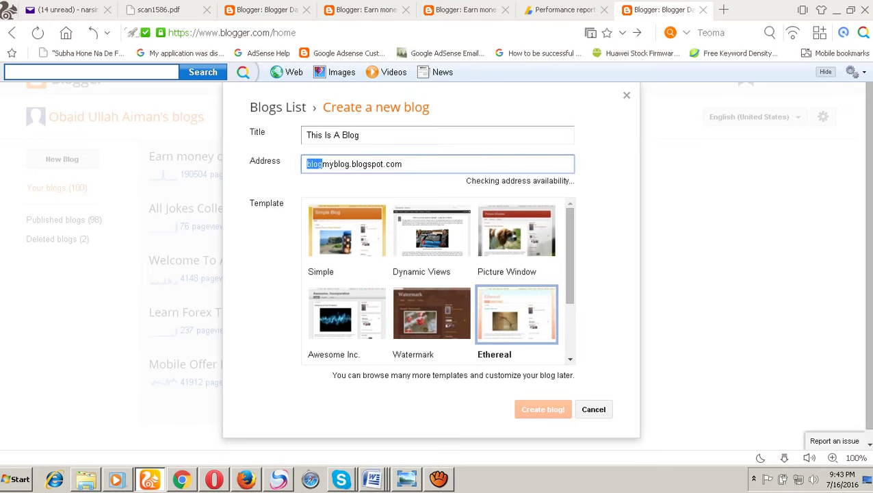
{"action": "key", "text": "BackSpace"}
{"action": "key", "text": "Right"}
{"action": "key", "text": "Right"}
{"action": "key", "text": "Right"}
{"action": "key", "text": "Right"}
{"action": "key", "text": "Right"}
{"action": "key", "text": "Right"}
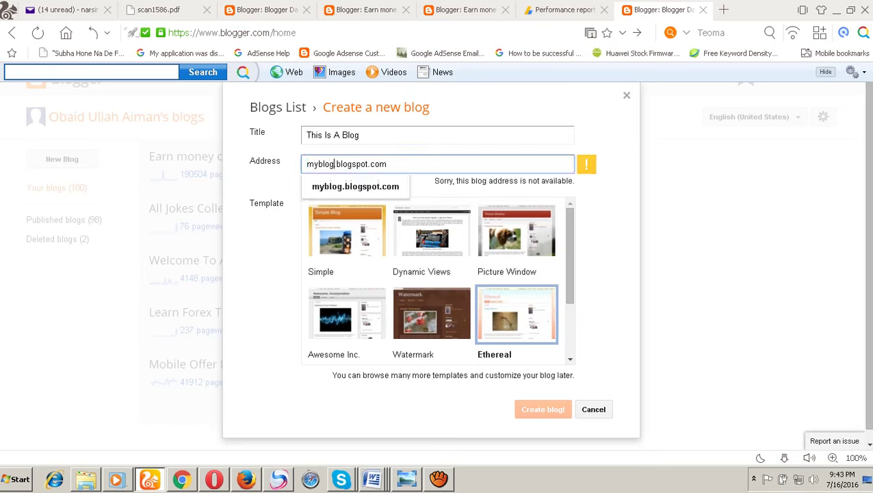
{"action": "type", "text": "xyz"}
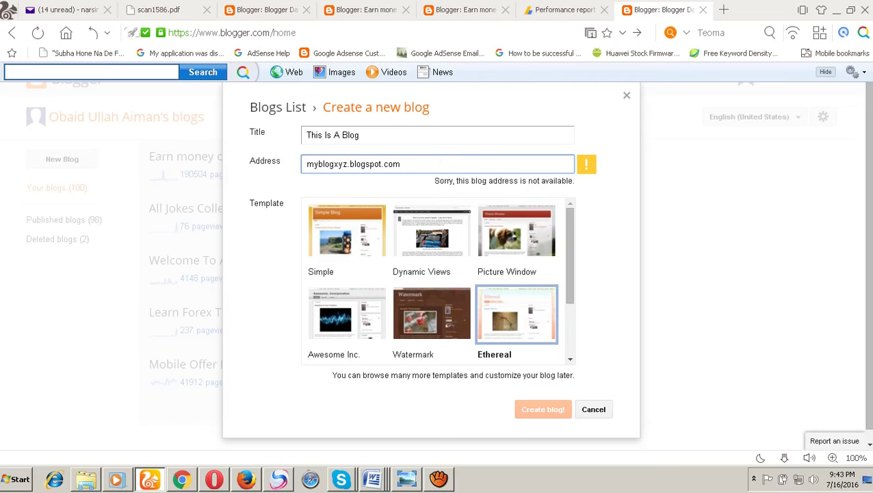
Step: Correct the address to myblogsxyz.blogspot.com and create the blog
{"action": "left_click", "coordinate": [334, 164]}
{"action": "type", "text": "s"}
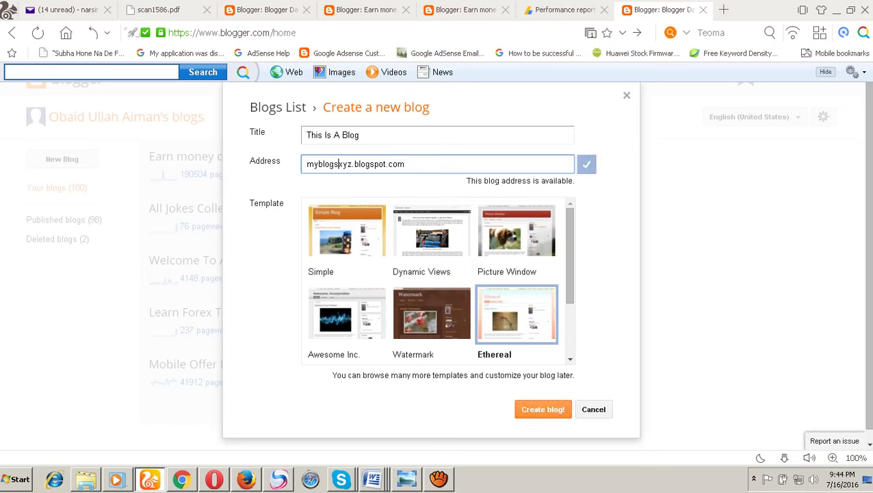
{"action": "key", "text": "Return"}
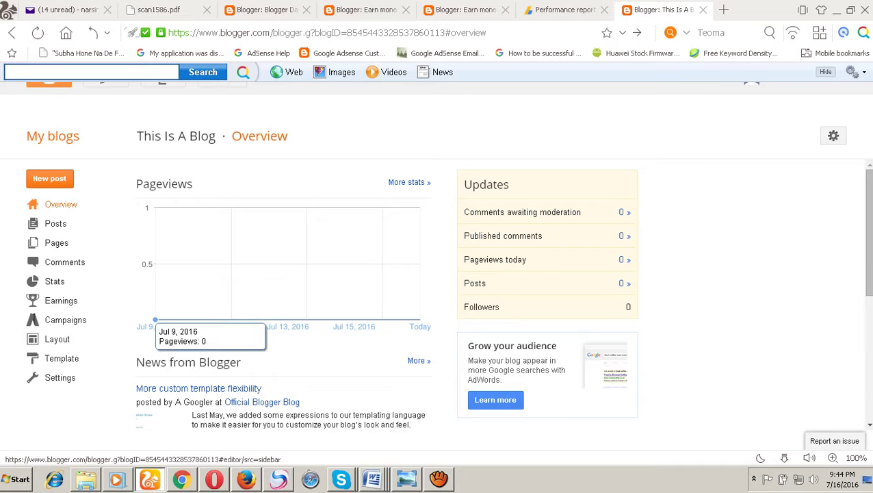
Step: Start a new post on the blog and title it "Welcome To My Blog"
{"action": "left_click", "coordinate": [49, 178]}
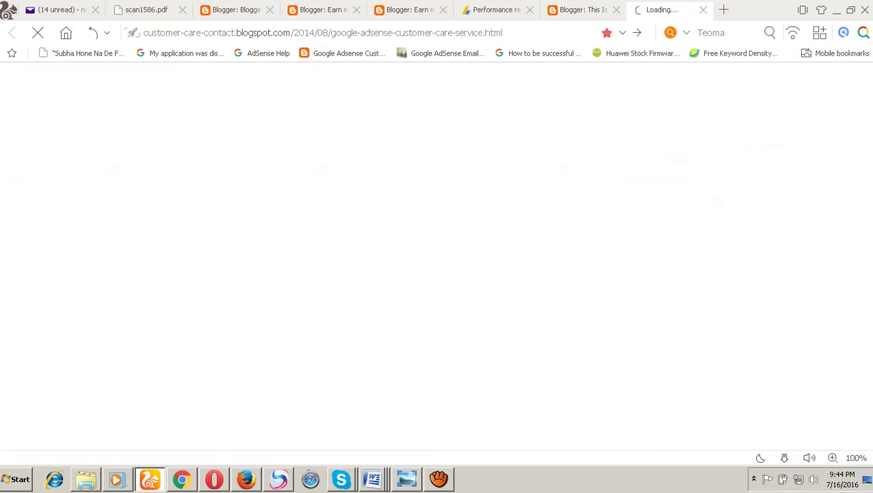
{"action": "left_click", "coordinate": [580, 9]}
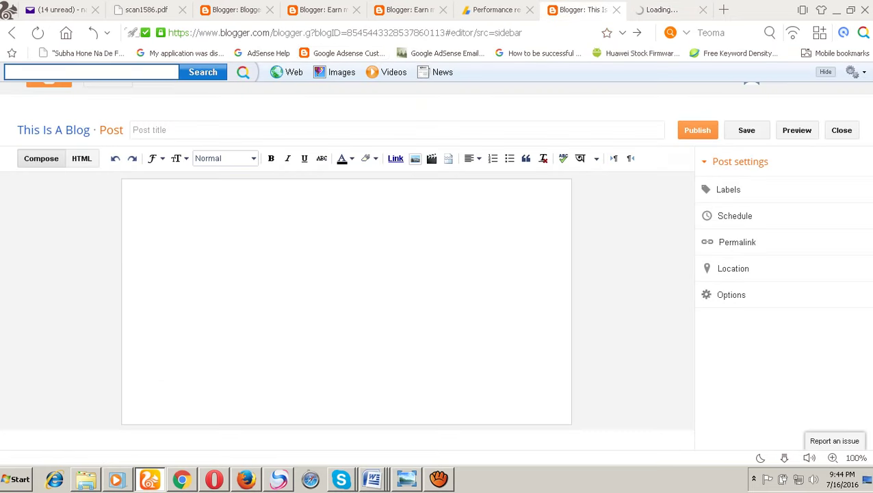
{"action": "left_click", "coordinate": [703, 10]}
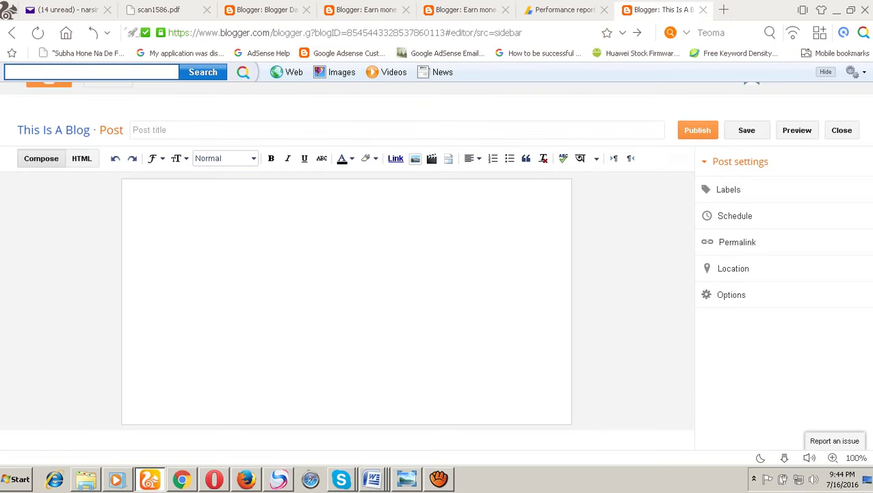
{"action": "left_click", "coordinate": [133, 130]}
{"action": "type", "text": "Welcom"}
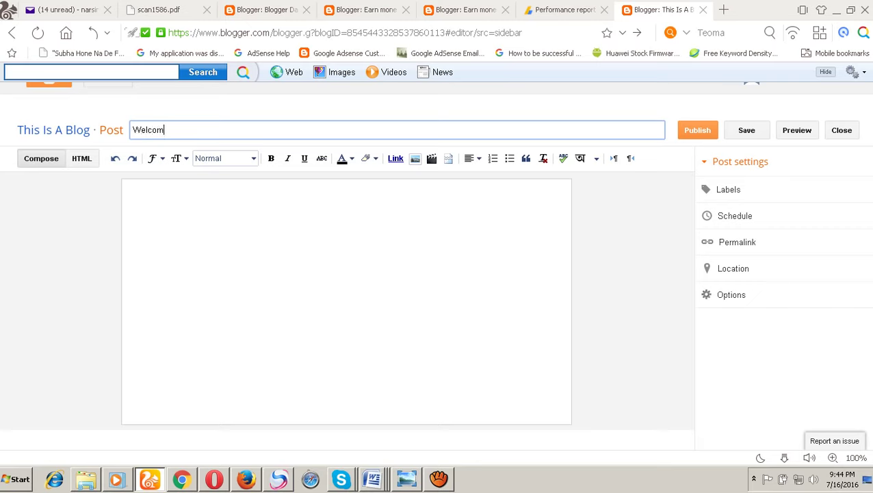
{"action": "type", "text": "e To My.Blog"}
Step: Copy the post title "Welcome To My Blog" into the body of the post
{"action": "left_click_drag", "start_coordinate": [213, 129], "coordinate": [88, 130]}
{"action": "key", "text": "ctrl+c"}
{"action": "left_click", "coordinate": [133, 190]}
{"action": "key", "text": "ctrl+v"}
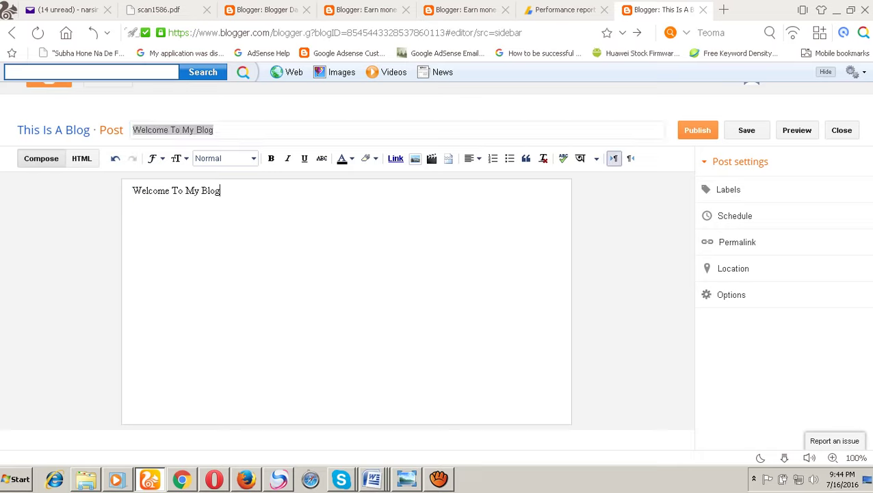
Step: Add a colon after the post's first line and enter "Hello, Welcome To My Blog" below it
{"action": "type", "text": ":"}
{"action": "key", "text": "Return"}
{"action": "type", "text": "Hello,"}
{"action": "key", "text": "ctrl+v"}
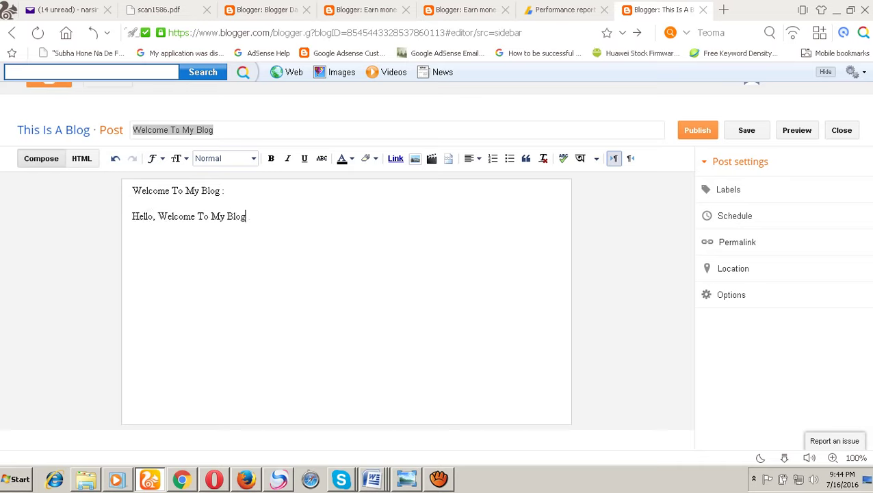
Step: Label the post "Welcome To My Blog" and publish it
{"action": "left_click", "coordinate": [728, 189]}
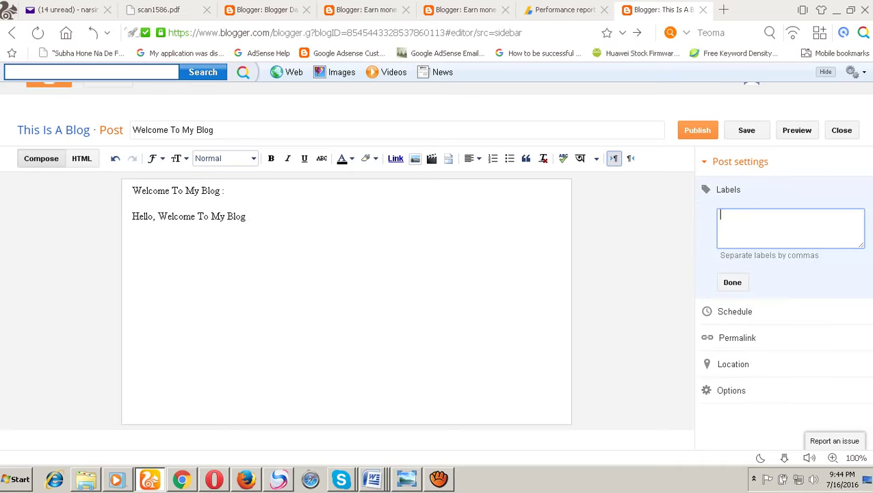
{"action": "key", "text": "ctrl+v"}
{"action": "left_click", "coordinate": [732, 282]}
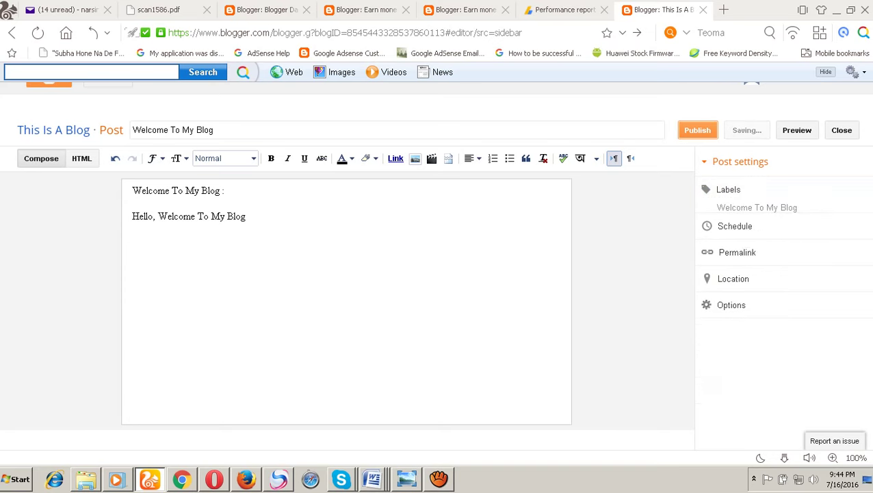
{"action": "key", "text": "ctrl+shift+p"}
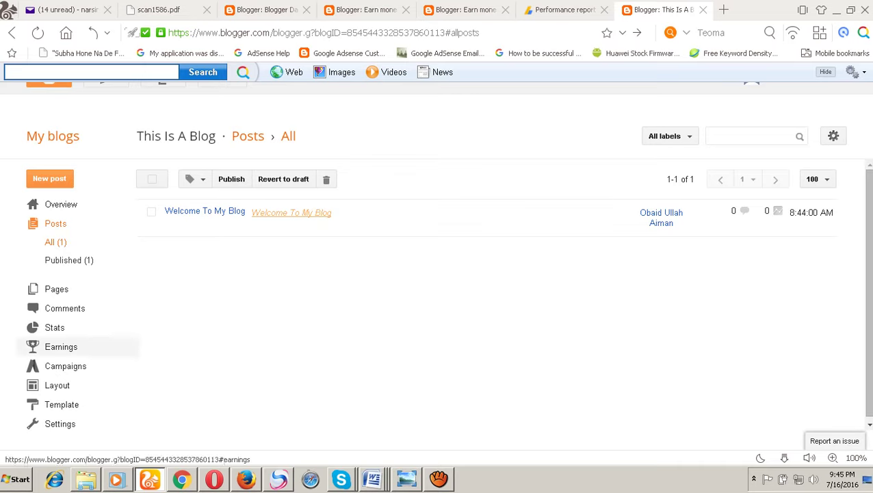
Step: Open the blog's Earnings page and read the AdSense eligibility description
{"action": "left_click", "coordinate": [61, 347]}
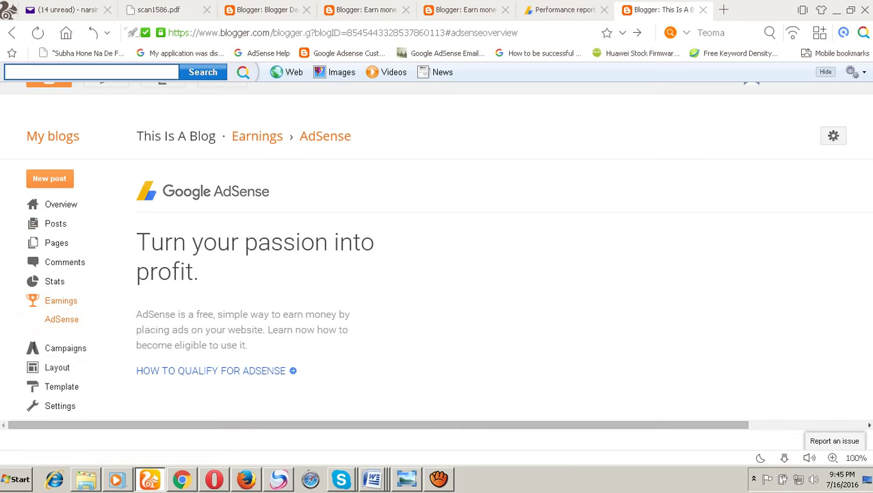
{"action": "left_click_drag", "start_coordinate": [136, 314], "coordinate": [248, 345]}
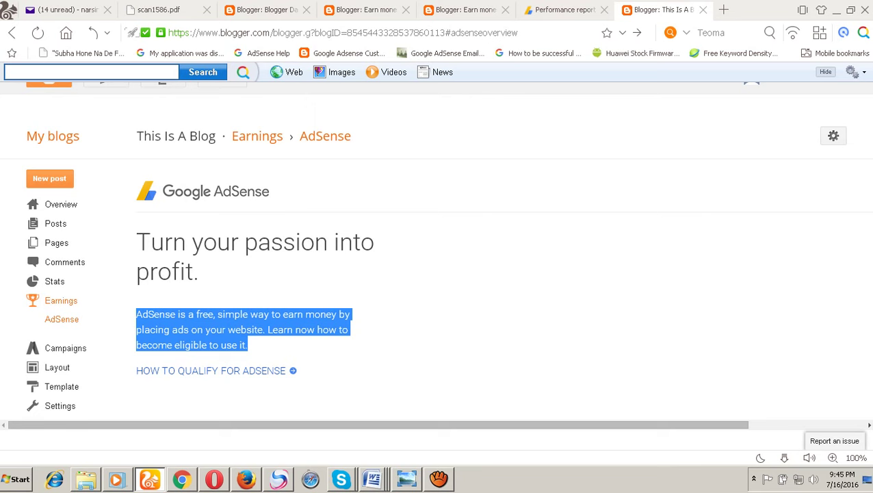
Step: Switch to Google AdSense, create a new ad unit named "My Blog" and save it to get its code
{"action": "key", "text": "ctrl+shift+Tab"}
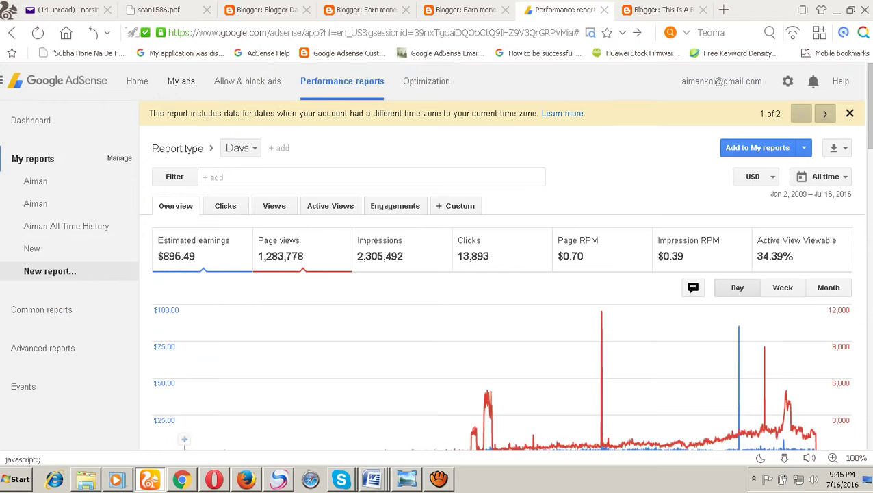
{"action": "left_click", "coordinate": [181, 81]}
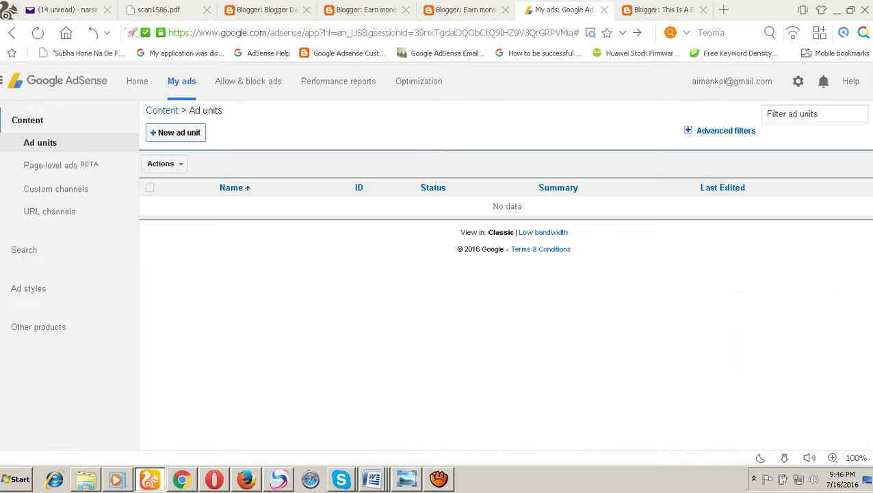
{"action": "left_click", "coordinate": [175, 132]}
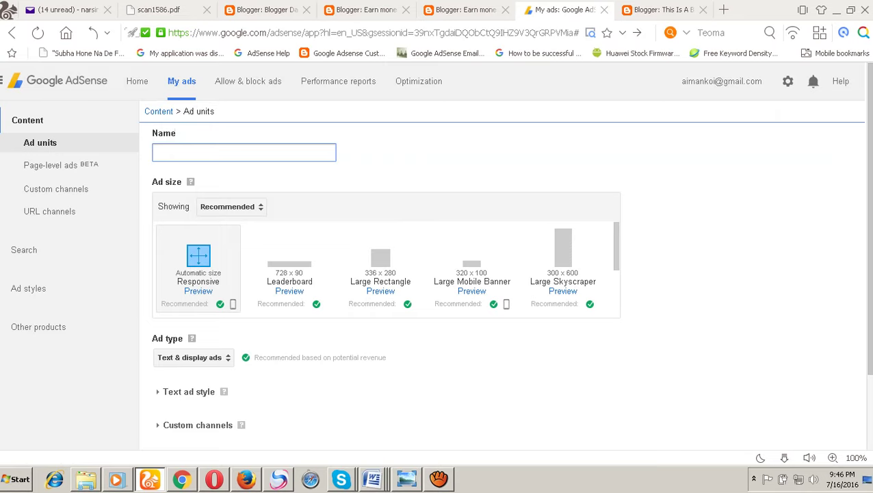
{"action": "type", "text": "My Blog"}
{"action": "scroll", "coordinate": [195, 272], "scroll_direction": "down", "scroll_amount": 3}
{"action": "scroll", "coordinate": [196, 272], "scroll_direction": "down", "scroll_amount": 2}
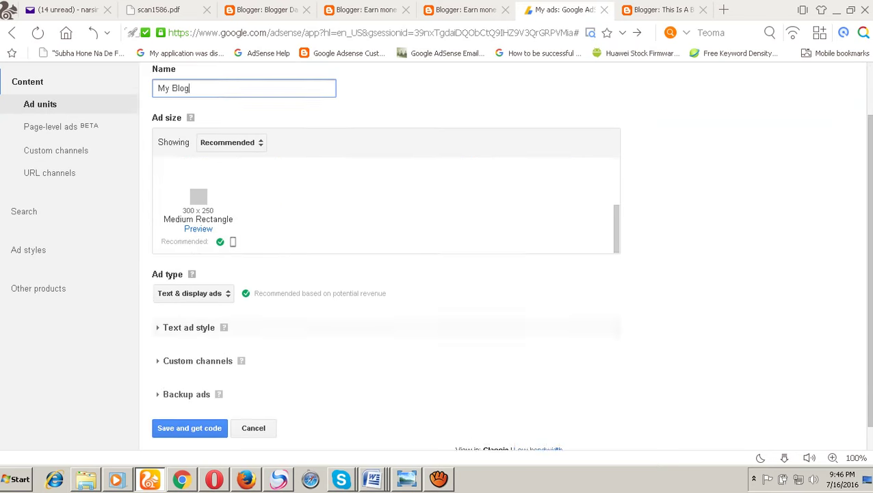
{"action": "left_click", "coordinate": [190, 401]}
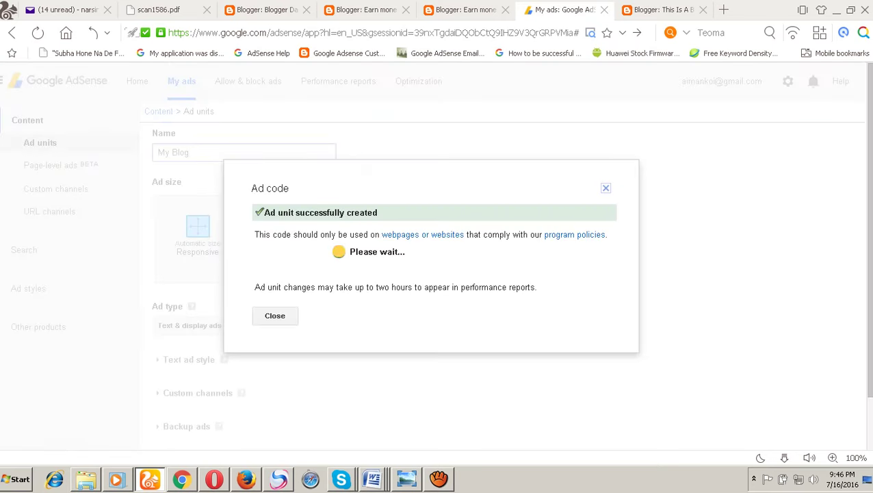
Step: Copy the complete ad code of the "My Blog" ad unit
{"action": "left_click", "coordinate": [362, 244]}
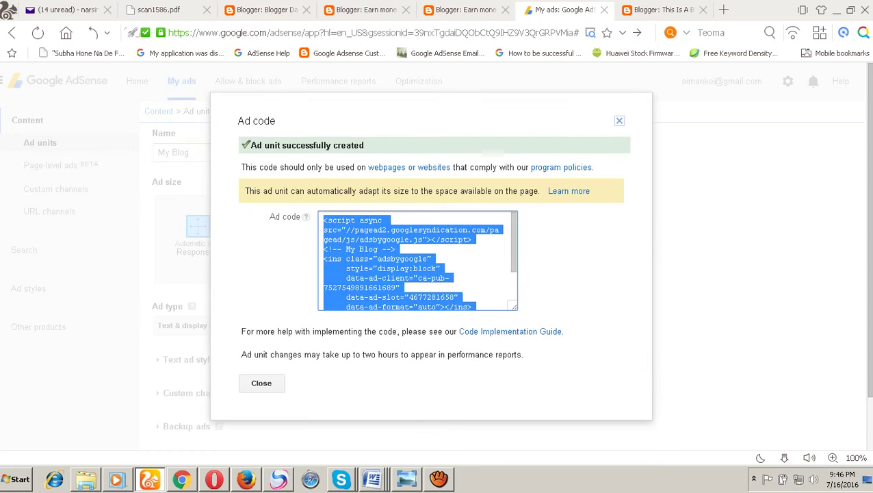
{"action": "right_click", "coordinate": [362, 244]}
{"action": "left_click", "coordinate": [383, 250]}
Step: Return to Blogger and add an HTML/JavaScript gadget to the Cross-Column section of the blog's layout
{"action": "key", "text": "ctrl+Tab"}
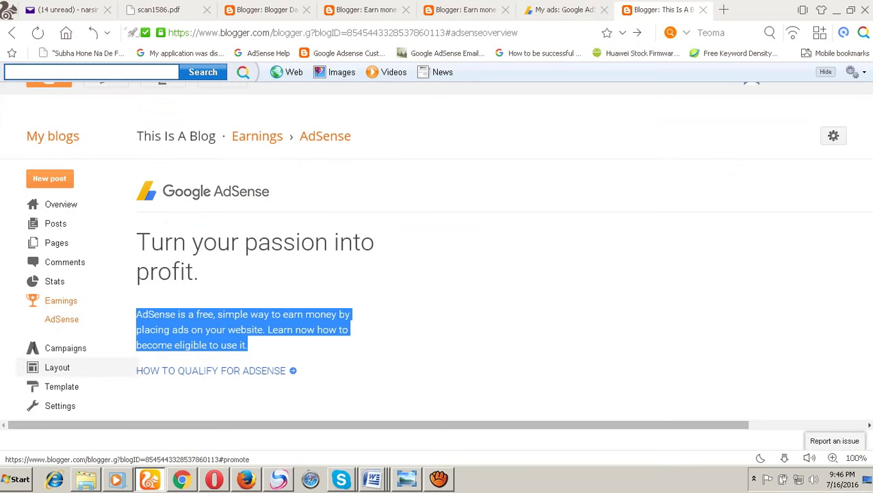
{"action": "left_click", "coordinate": [57, 367]}
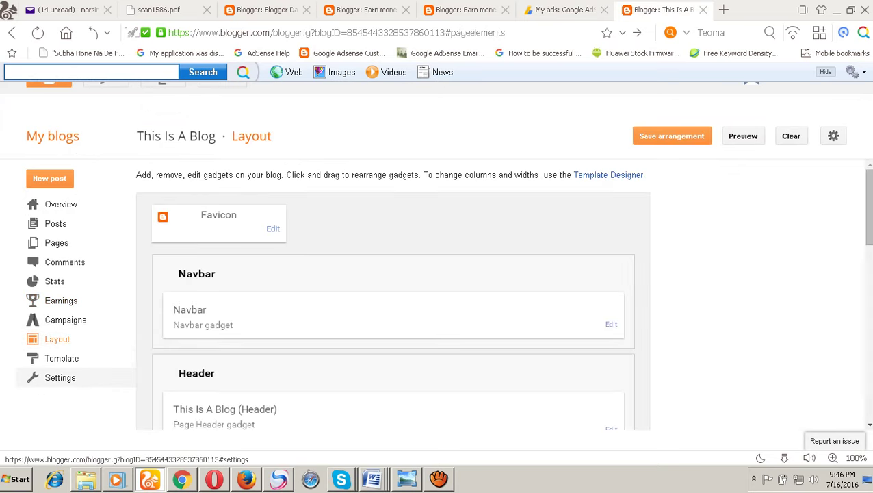
{"action": "scroll", "coordinate": [394, 294], "scroll_direction": "down", "scroll_amount": 4}
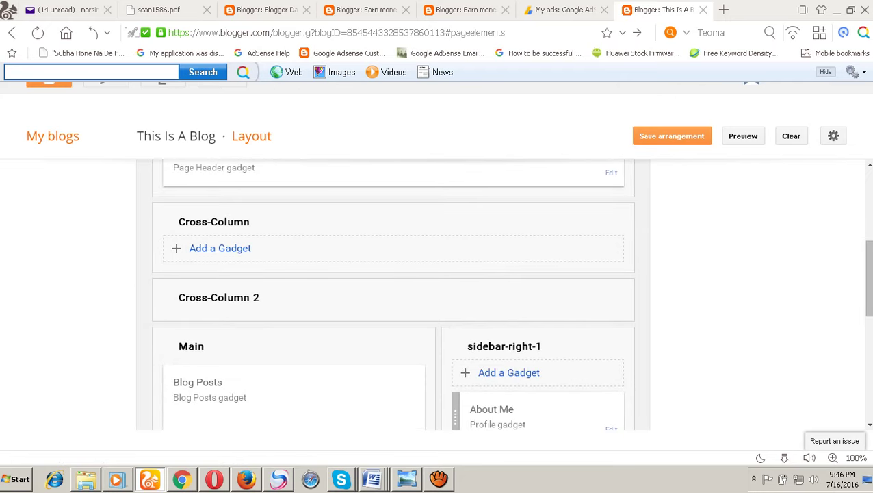
{"action": "scroll", "coordinate": [394, 294], "scroll_direction": "down", "scroll_amount": 3}
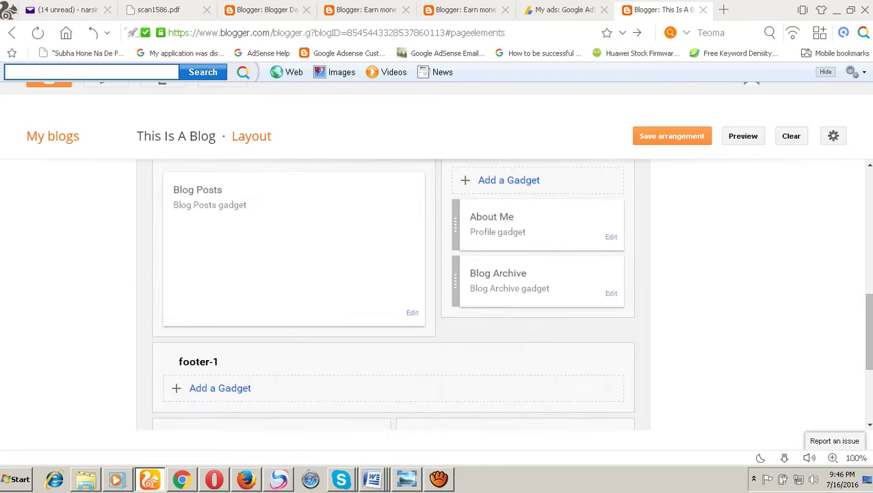
{"action": "scroll", "coordinate": [394, 294], "scroll_direction": "down", "scroll_amount": 3}
{"action": "scroll", "coordinate": [394, 294], "scroll_direction": "up", "scroll_amount": 6}
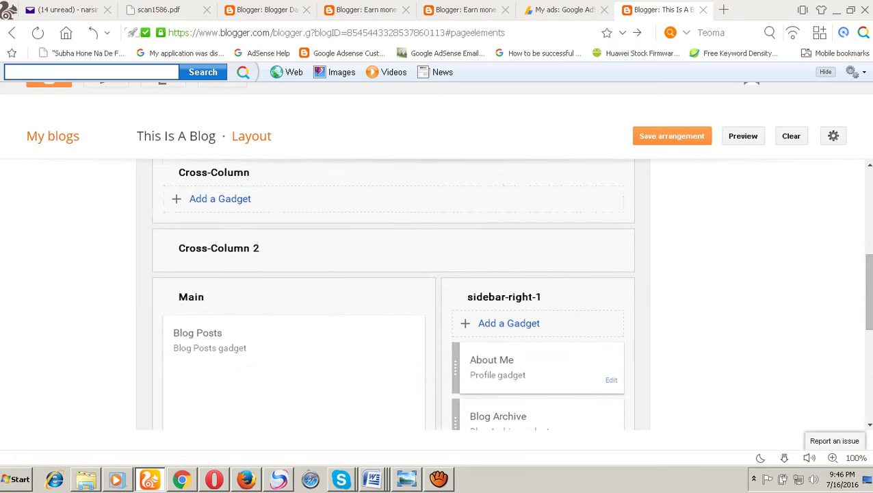
{"action": "left_click", "coordinate": [219, 263]}
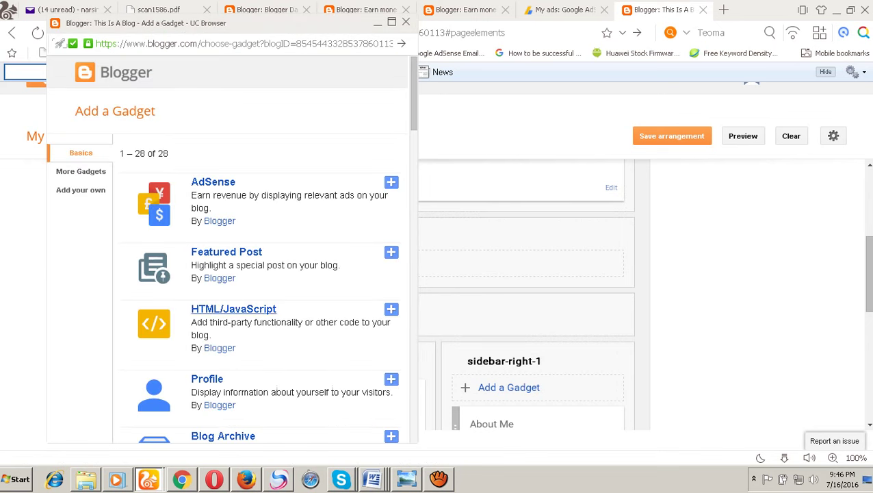
{"action": "left_click", "coordinate": [233, 309]}
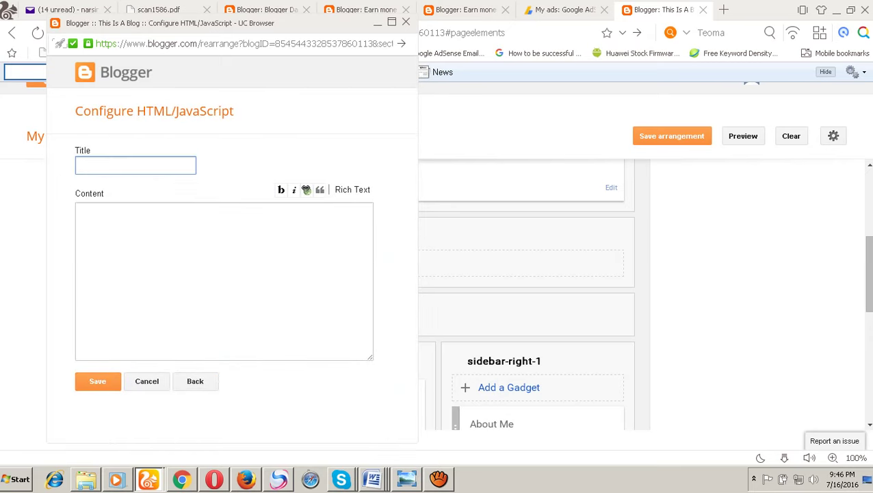
Step: Paste the copied ad code as the gadget's content, then save the gadget and the layout arrangement
{"action": "left_click", "coordinate": [78, 209]}
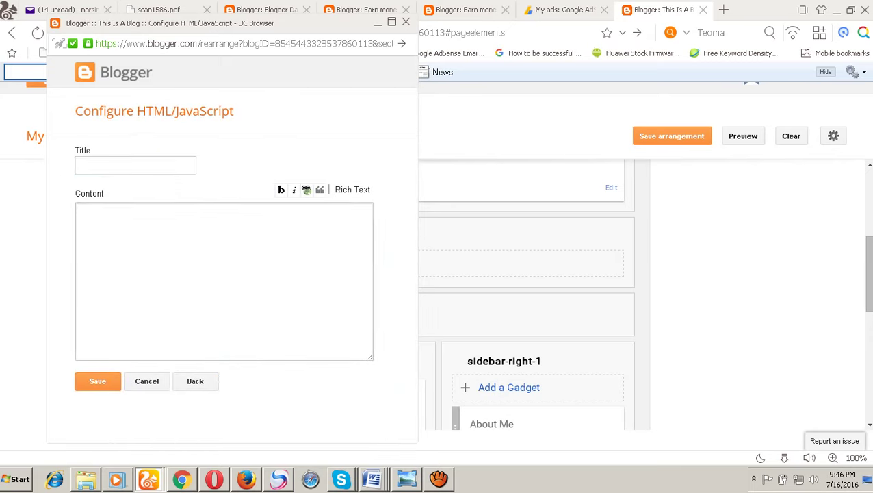
{"action": "key", "text": "ctrl+v"}
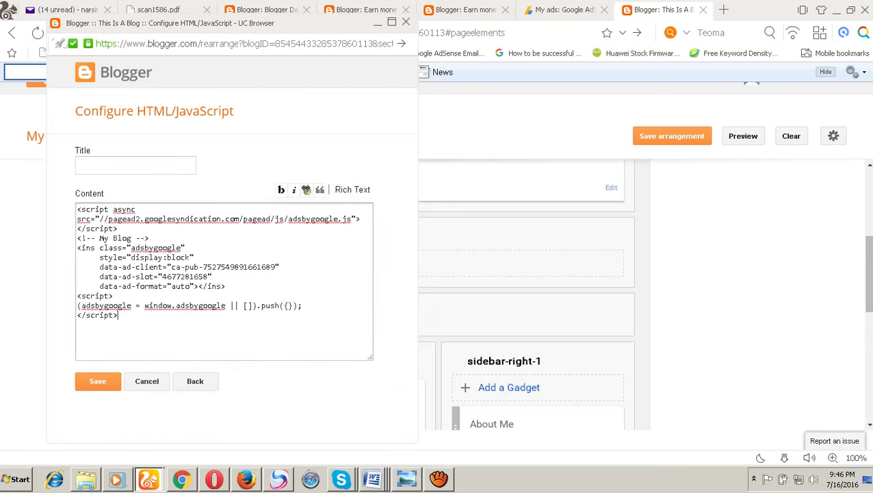
{"action": "left_click", "coordinate": [98, 381]}
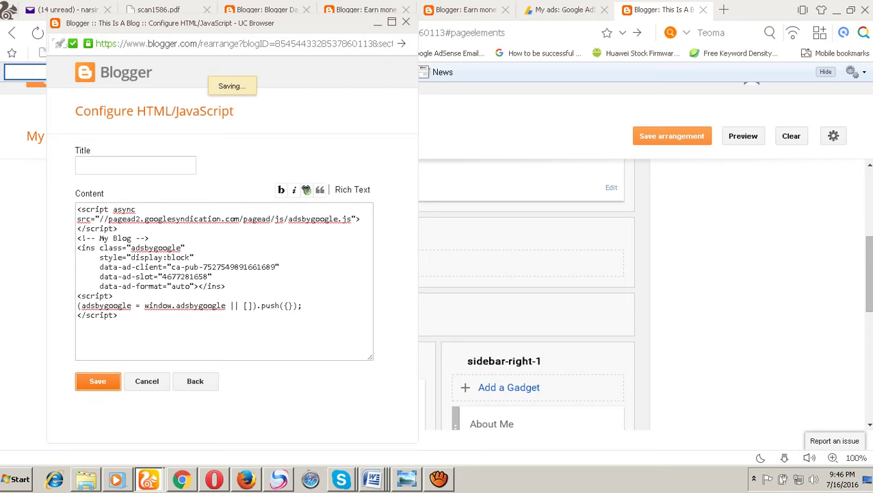
{"action": "left_click", "coordinate": [672, 136]}
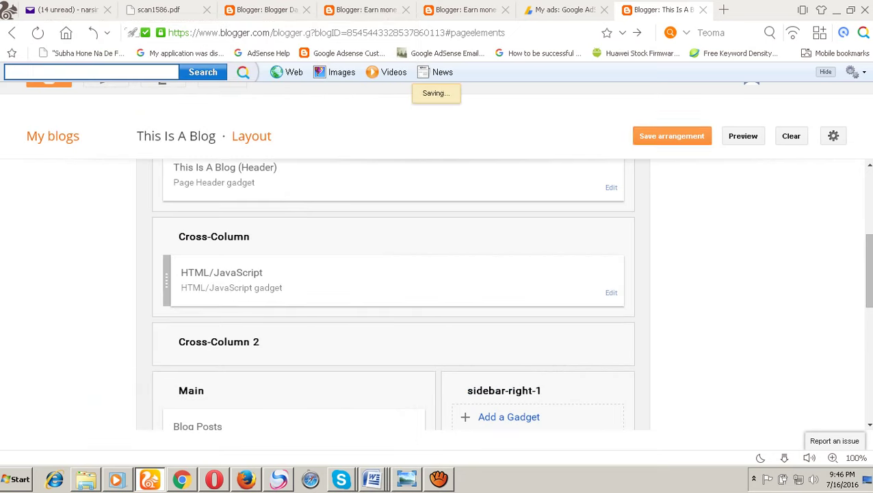
Step: Examine where the HTML/JavaScript gadget sits among the navbar, header and column sections of the layout
{"action": "scroll", "coordinate": [393, 294], "scroll_direction": "up", "scroll_amount": 3}
{"action": "scroll", "coordinate": [226, 297], "scroll_direction": "down", "scroll_amount": 2}
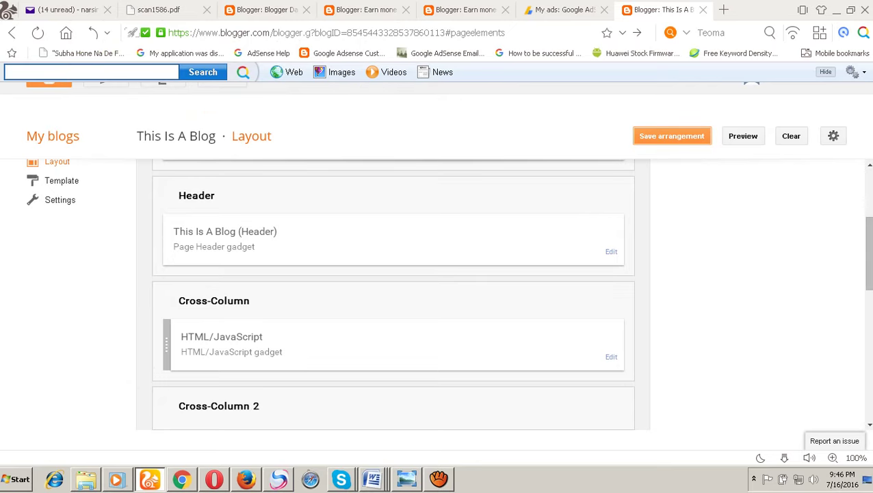
{"action": "scroll", "coordinate": [393, 294], "scroll_direction": "up", "scroll_amount": 1}
{"action": "scroll", "coordinate": [393, 294], "scroll_direction": "down", "scroll_amount": 1}
{"action": "scroll", "coordinate": [394, 294], "scroll_direction": "up", "scroll_amount": 2}
{"action": "scroll", "coordinate": [394, 294], "scroll_direction": "down", "scroll_amount": 2}
{"action": "scroll", "coordinate": [394, 294], "scroll_direction": "up", "scroll_amount": 3}
{"action": "scroll", "coordinate": [394, 295], "scroll_direction": "down", "scroll_amount": 2}
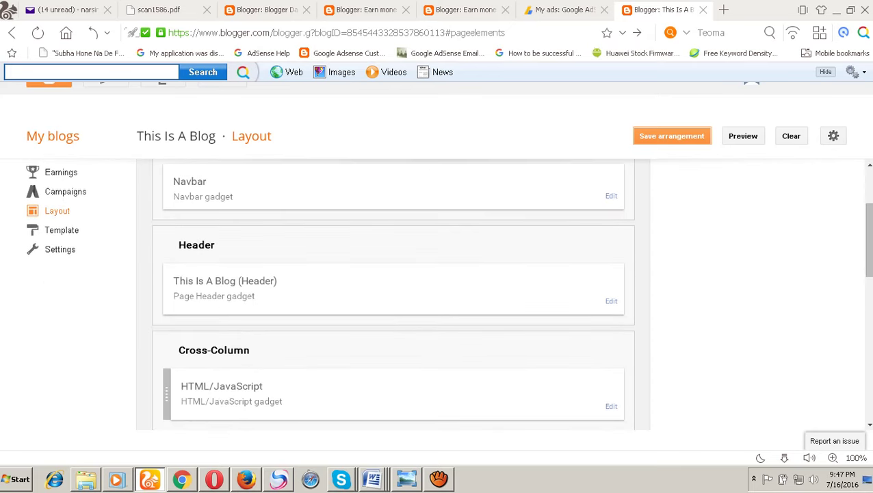
{"action": "scroll", "coordinate": [393, 294], "scroll_direction": "up", "scroll_amount": 2}
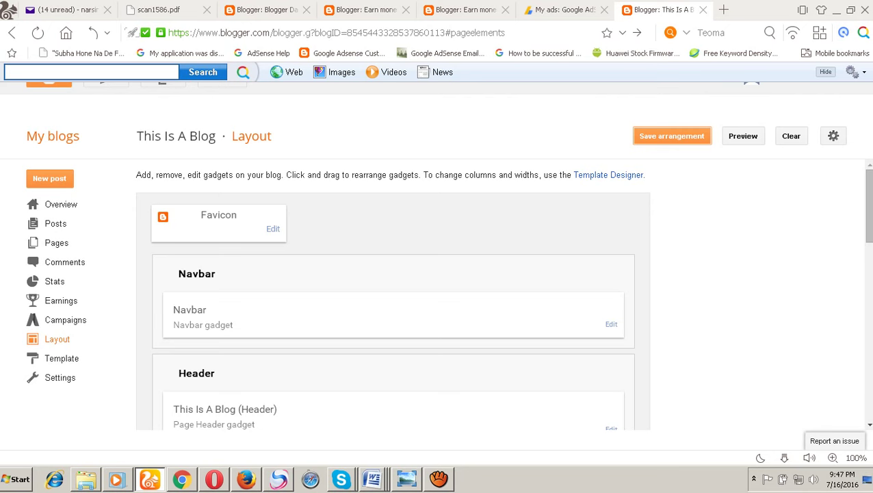
Step: Return to AdSense, close the ad code dialog and open the performance reports
{"action": "key", "text": "ctrl+shift+Tab"}
{"action": "left_click", "coordinate": [262, 382]}
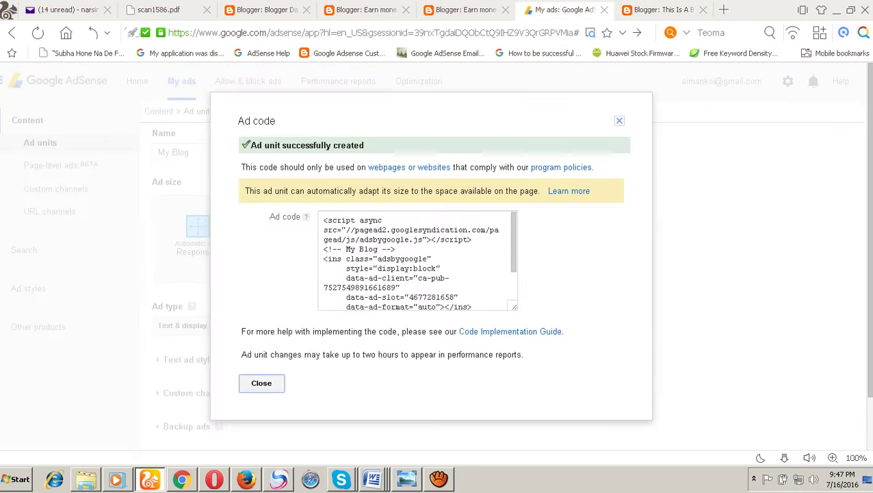
{"action": "left_click", "coordinate": [339, 81]}
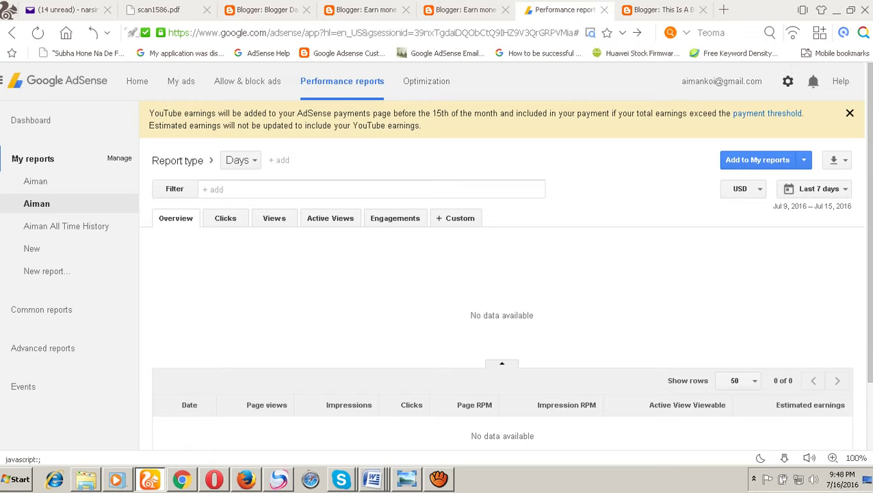
Step: Review the AdSense payment history, payee profile and payment settings
{"action": "left_click", "coordinate": [788, 81]}
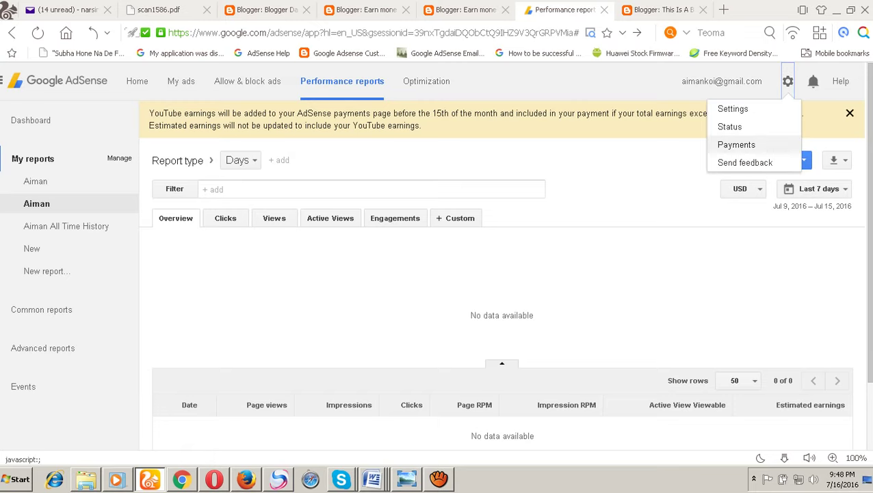
{"action": "left_click", "coordinate": [737, 144]}
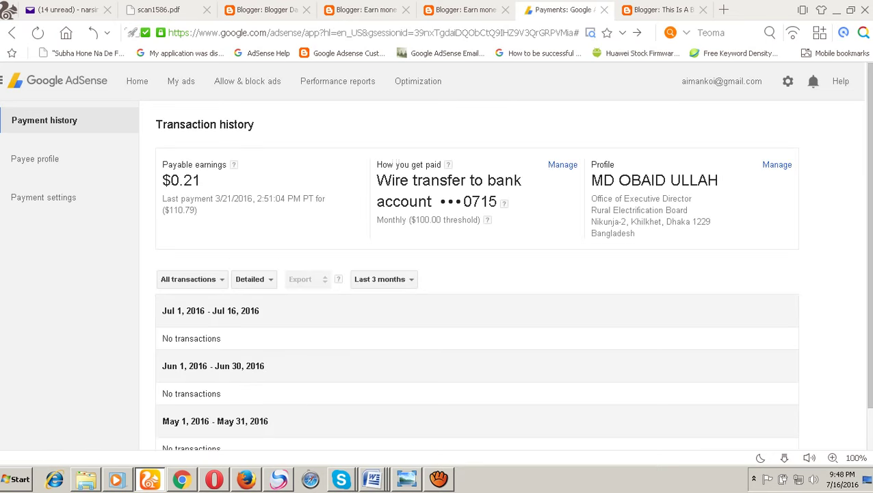
{"action": "scroll", "coordinate": [437, 256], "scroll_direction": "down", "scroll_amount": 1}
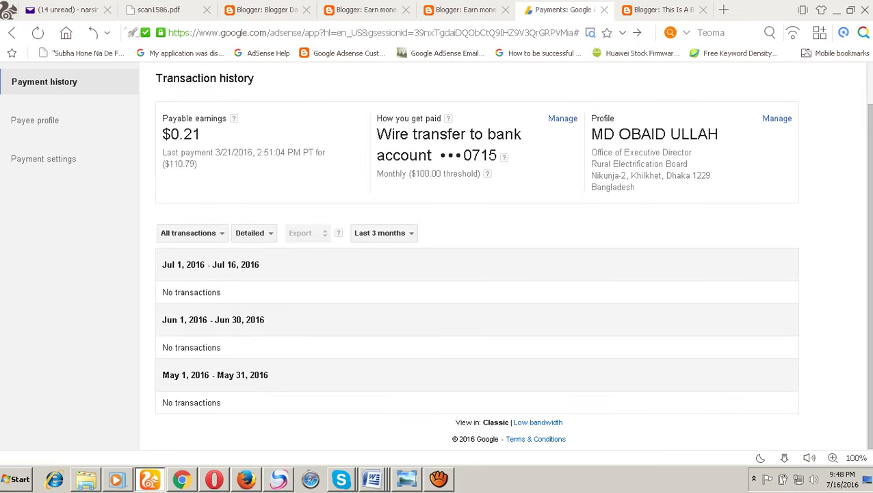
{"action": "scroll", "coordinate": [438, 260], "scroll_direction": "up", "scroll_amount": 1}
{"action": "scroll", "coordinate": [438, 260], "scroll_direction": "down", "scroll_amount": 1}
{"action": "left_click", "coordinate": [35, 120]}
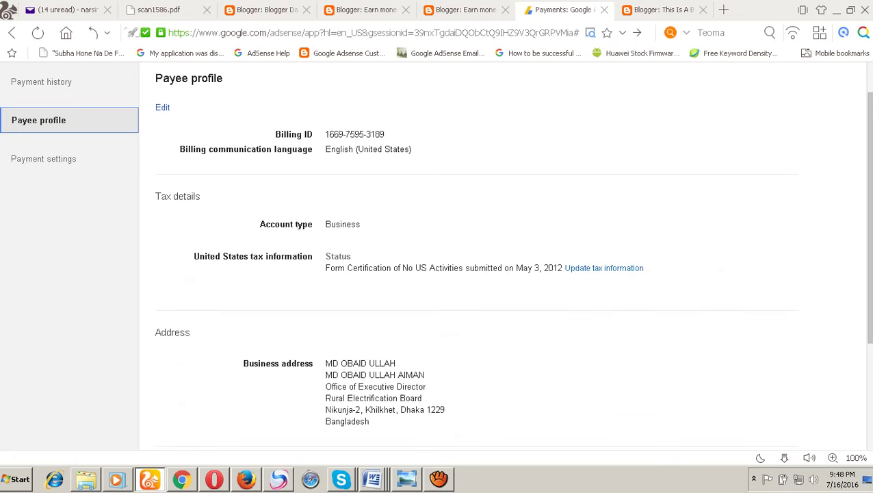
{"action": "left_click", "coordinate": [43, 159]}
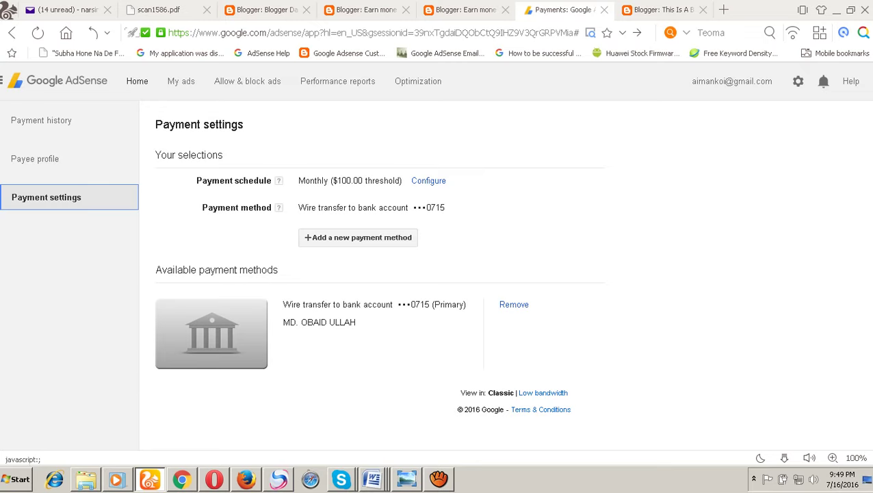
Step: Check the AdSense home overview, highlighting the most recent payment under the finalized earnings
{"action": "left_click", "coordinate": [137, 81]}
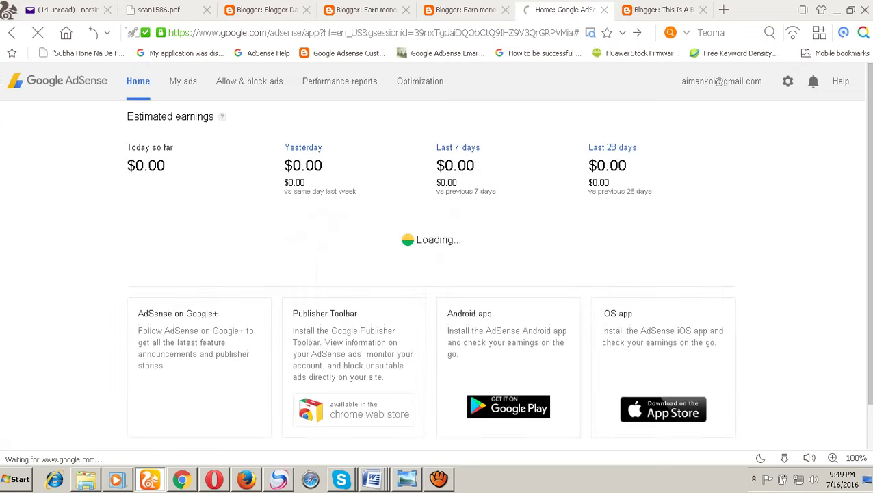
{"action": "scroll", "coordinate": [431, 260], "scroll_direction": "down", "scroll_amount": 3}
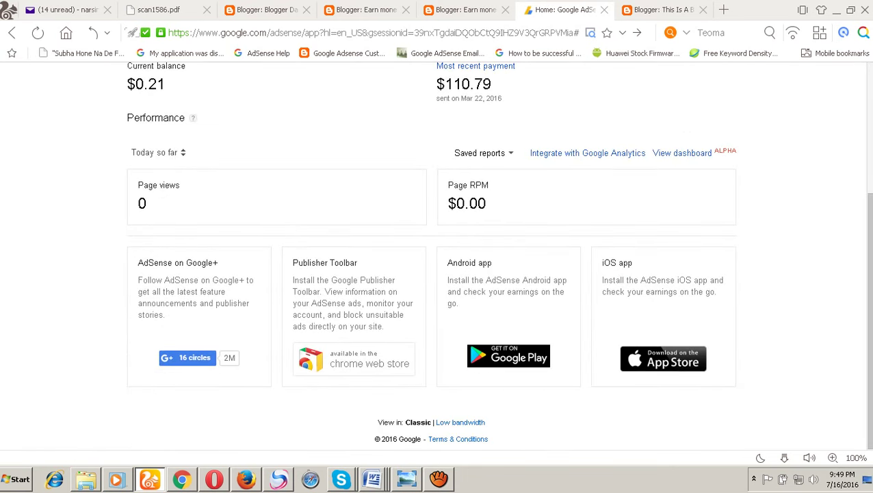
{"action": "mouse_move", "coordinate": [436, 65]}
{"action": "left_mouse_down"}
{"action": "mouse_move", "coordinate": [491, 85]}
{"action": "mouse_move", "coordinate": [436, 81]}
{"action": "mouse_move", "coordinate": [473, 84]}
{"action": "mouse_move", "coordinate": [436, 66]}
{"action": "mouse_move", "coordinate": [474, 84]}
{"action": "mouse_move", "coordinate": [492, 67]}
{"action": "mouse_move", "coordinate": [492, 85]}
{"action": "mouse_move", "coordinate": [437, 82]}
{"action": "left_mouse_up"}
{"action": "left_click_drag", "start_coordinate": [519, 66], "coordinate": [491, 85]}
{"action": "scroll", "coordinate": [436, 256], "scroll_direction": "up", "scroll_amount": 3}
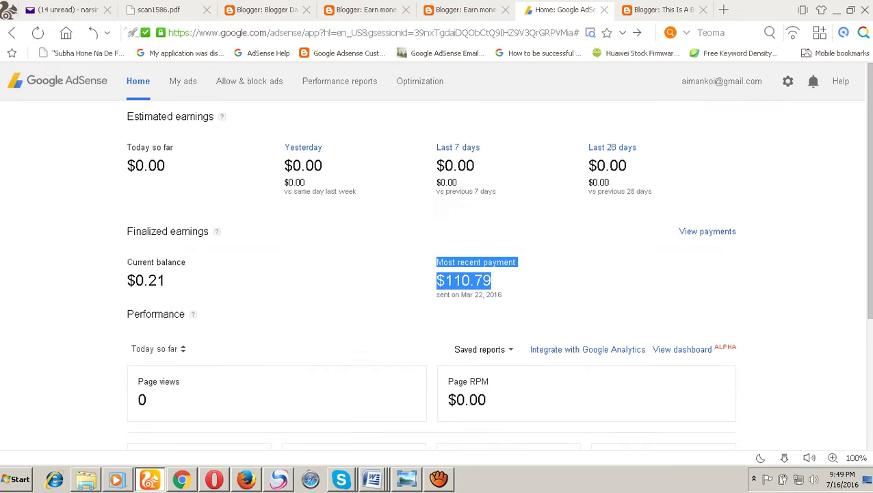